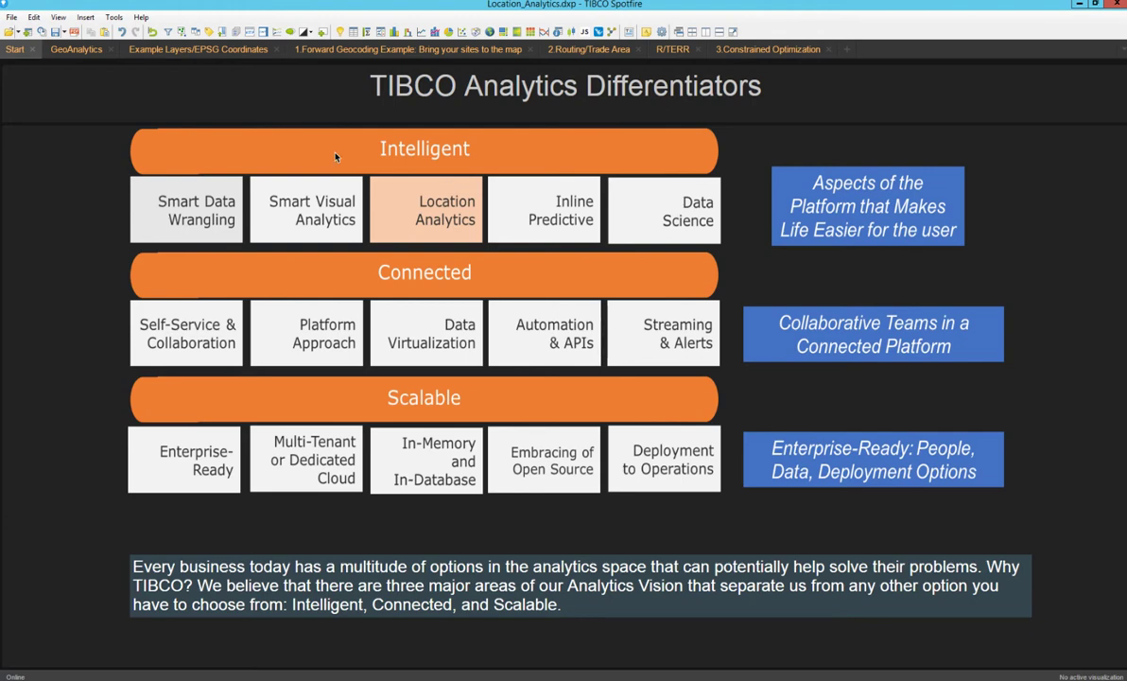
# Go through the GeoAnalytics page to the Example Layers/EPSG Coordinates page with six example maps
pyautogui.click(78, 51)
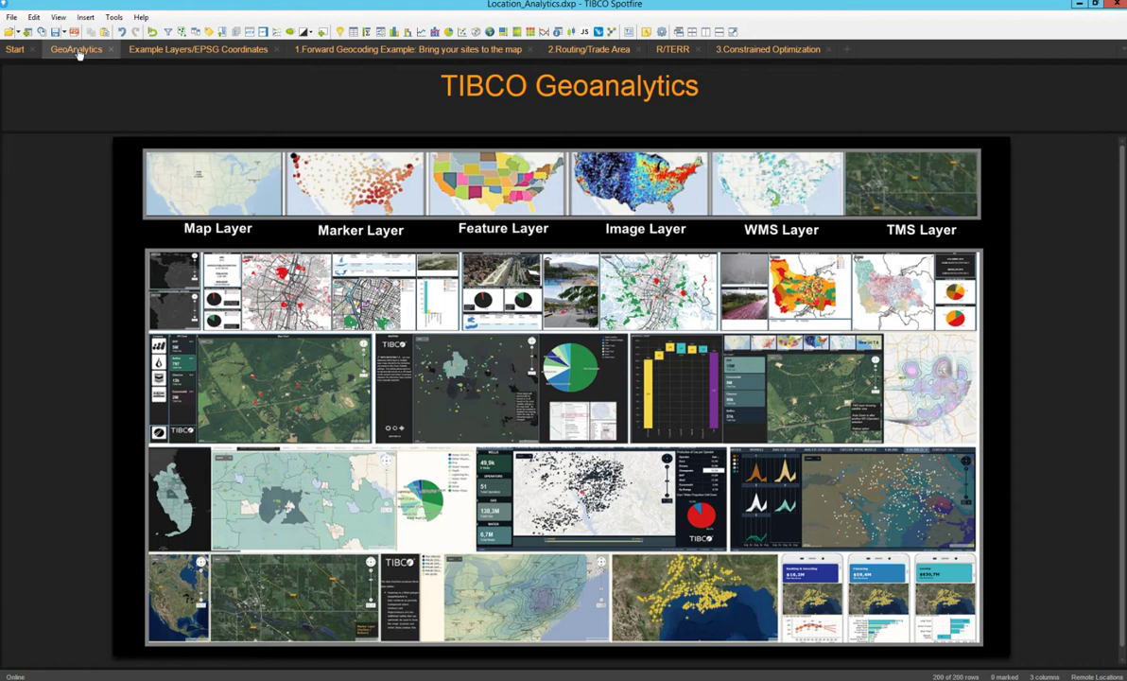
pyautogui.click(138, 52)
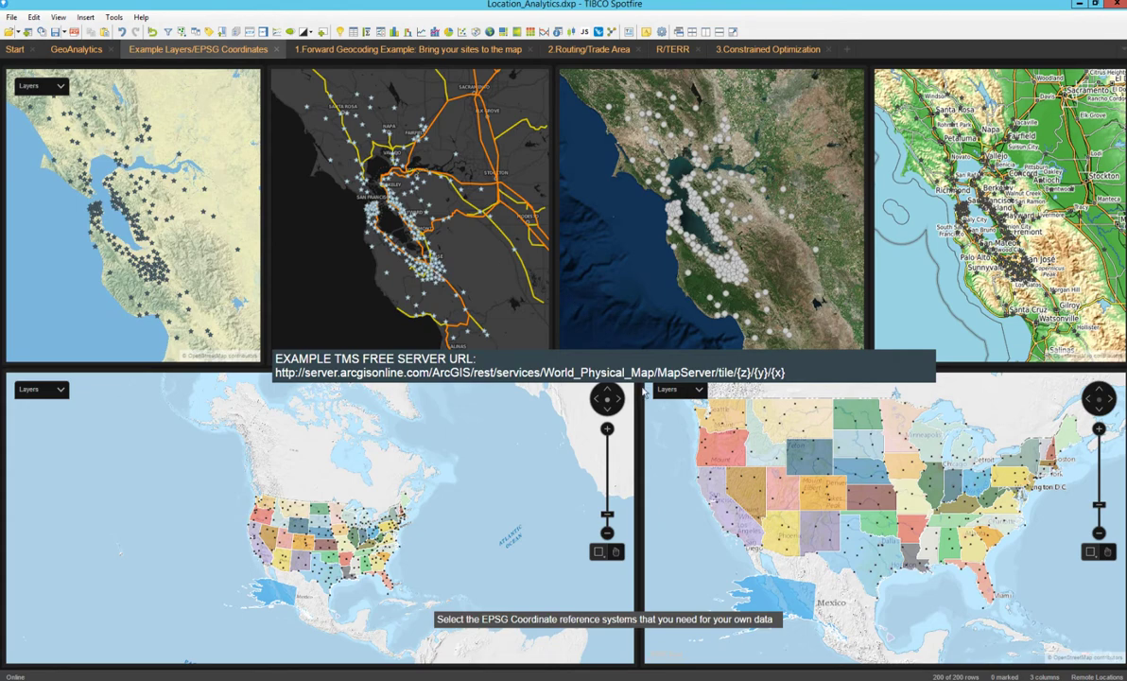
pyautogui.click(58, 88)
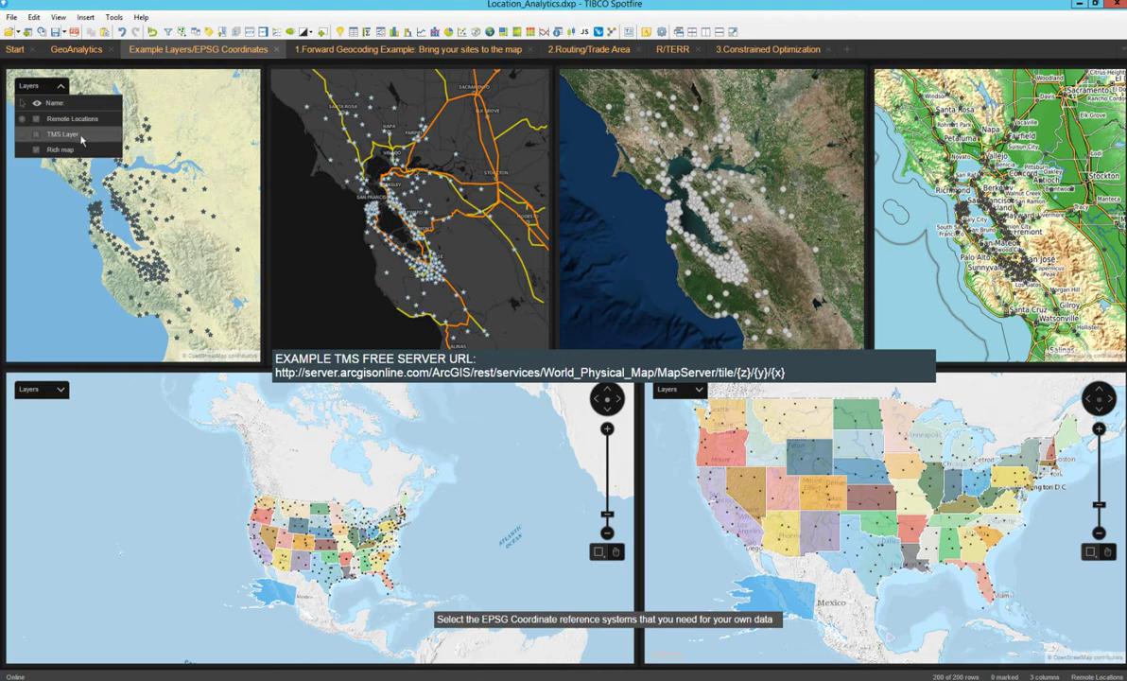
pyautogui.click(37, 134)
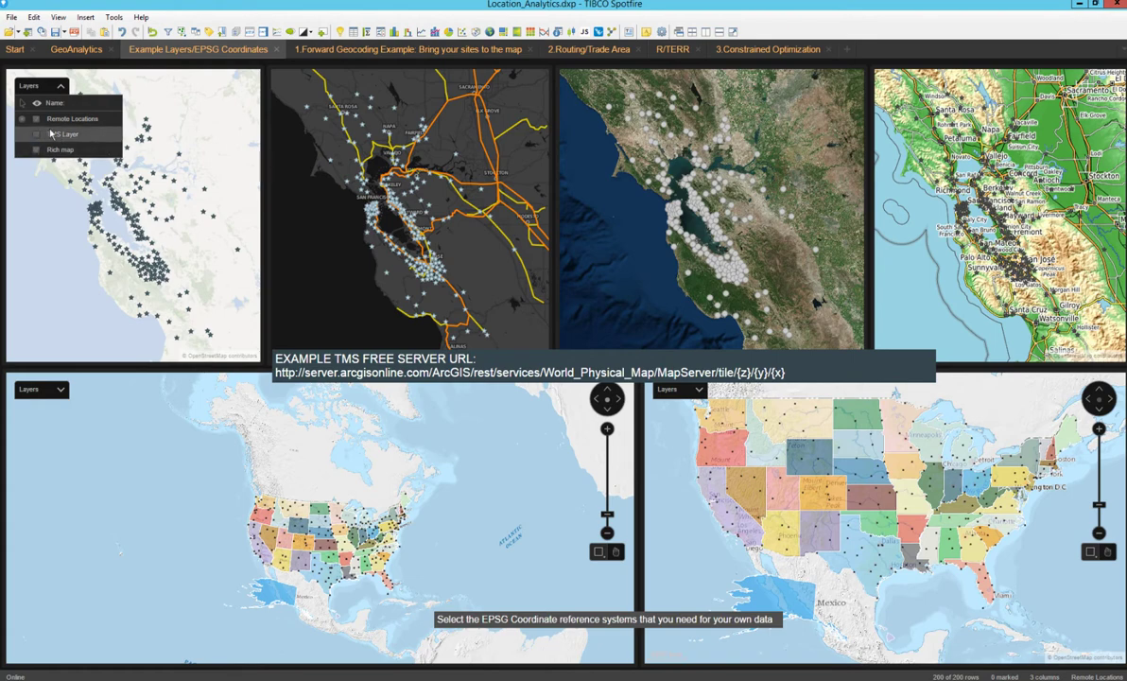
pyautogui.click(35, 137)
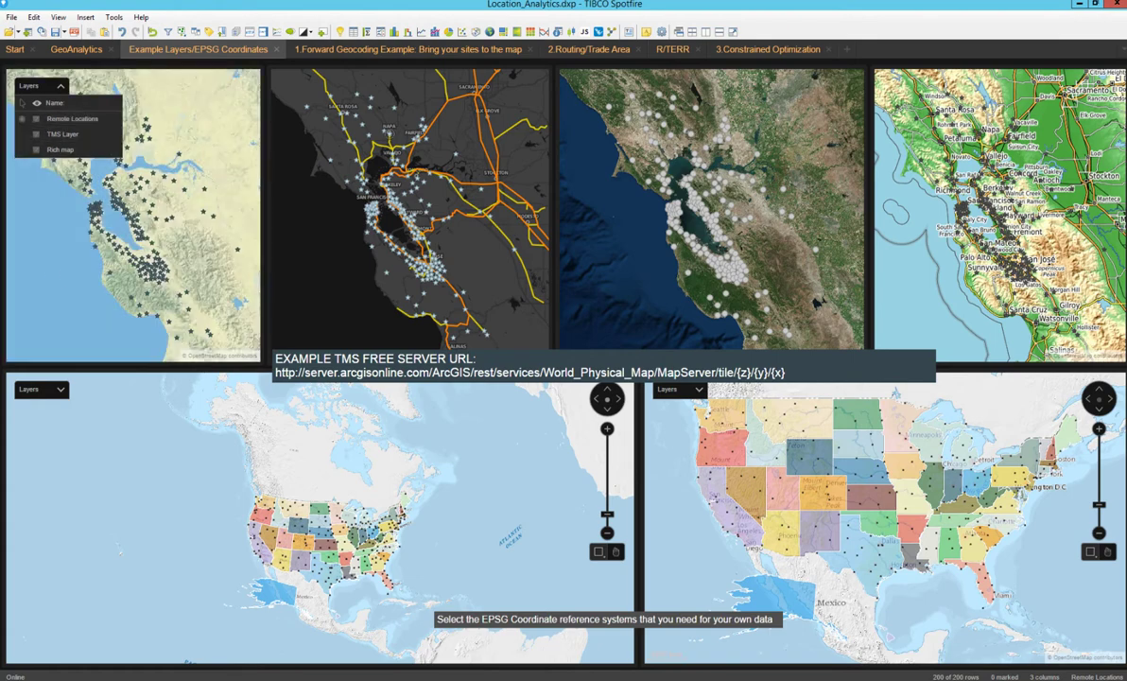
pyautogui.click(59, 85)
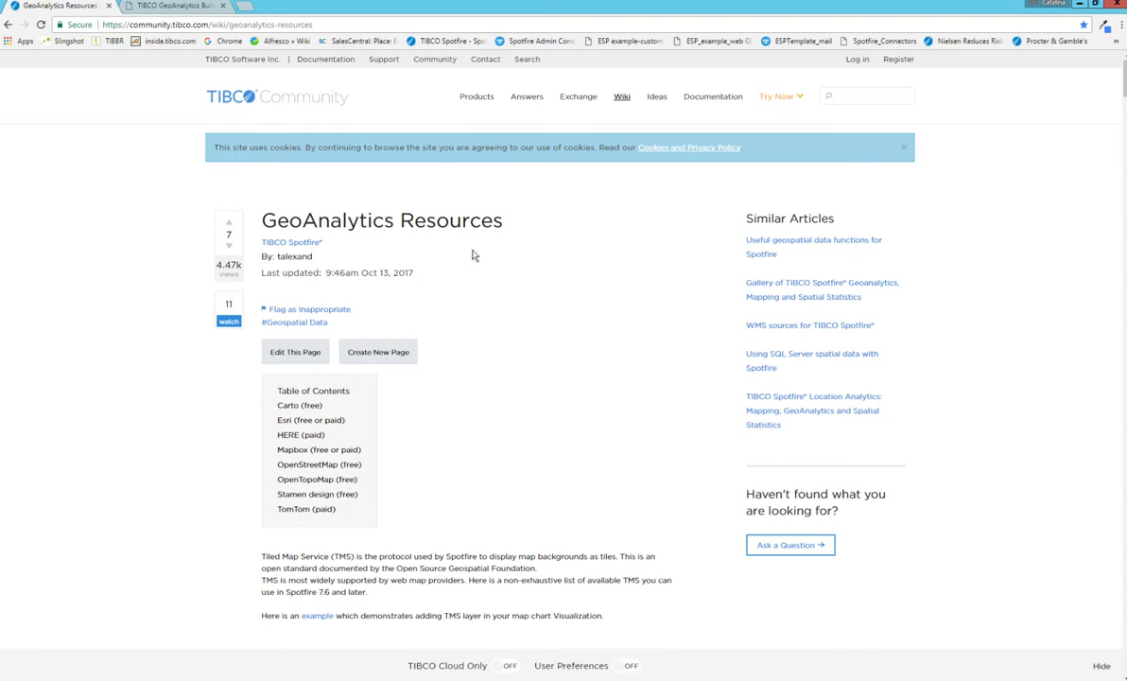
# Scroll down the GeoAnalytics Resources wiki through the Carto, Esri and HERE TMS URL entries
pyautogui.scroll(-3, 413, 386)
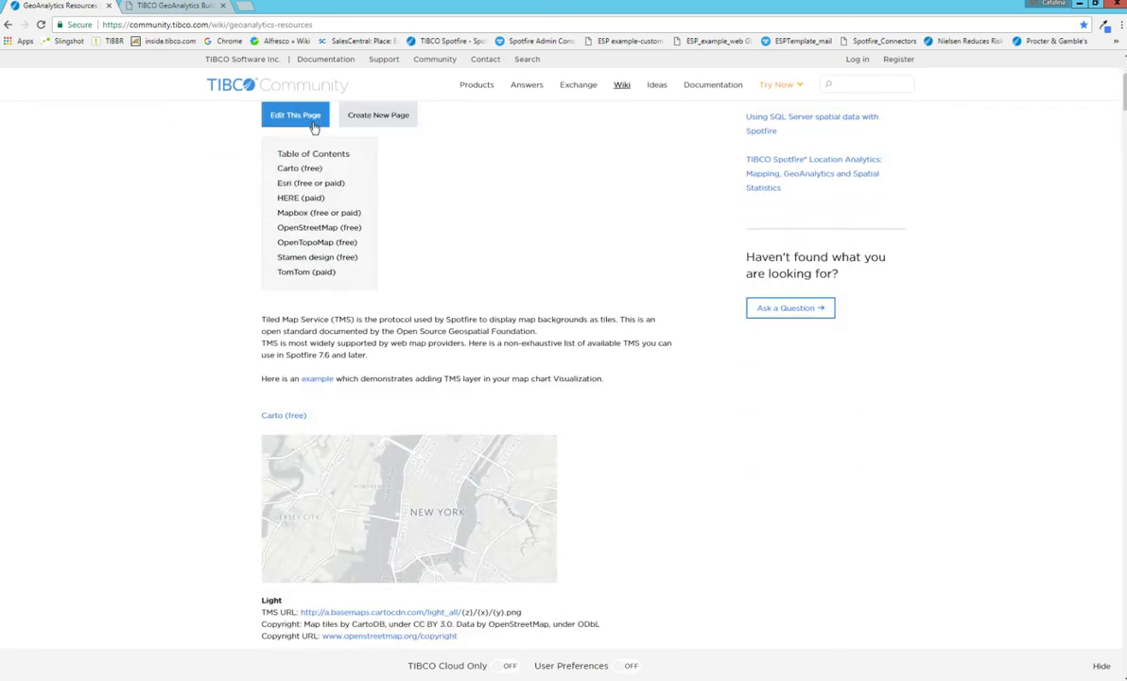
pyautogui.scroll(-5, 417, 298)
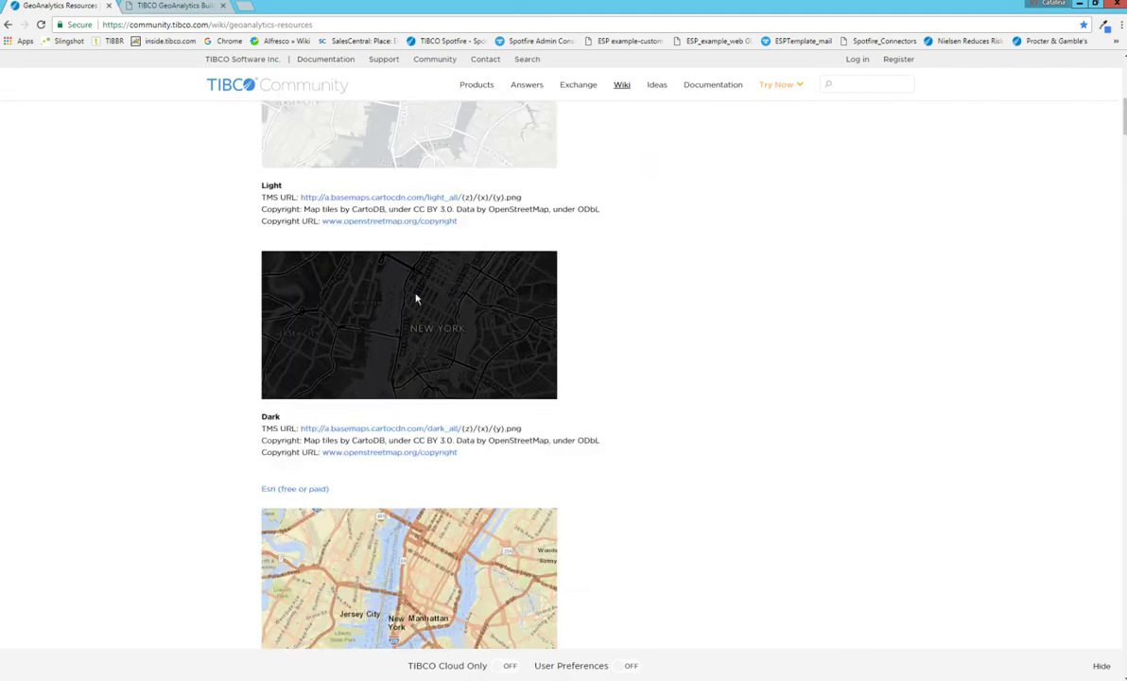
pyautogui.scroll(-4, 416, 299)
pyautogui.scroll(-9, 416, 299)
pyautogui.scroll(-10, 416, 299)
pyautogui.scroll(-2, 416, 298)
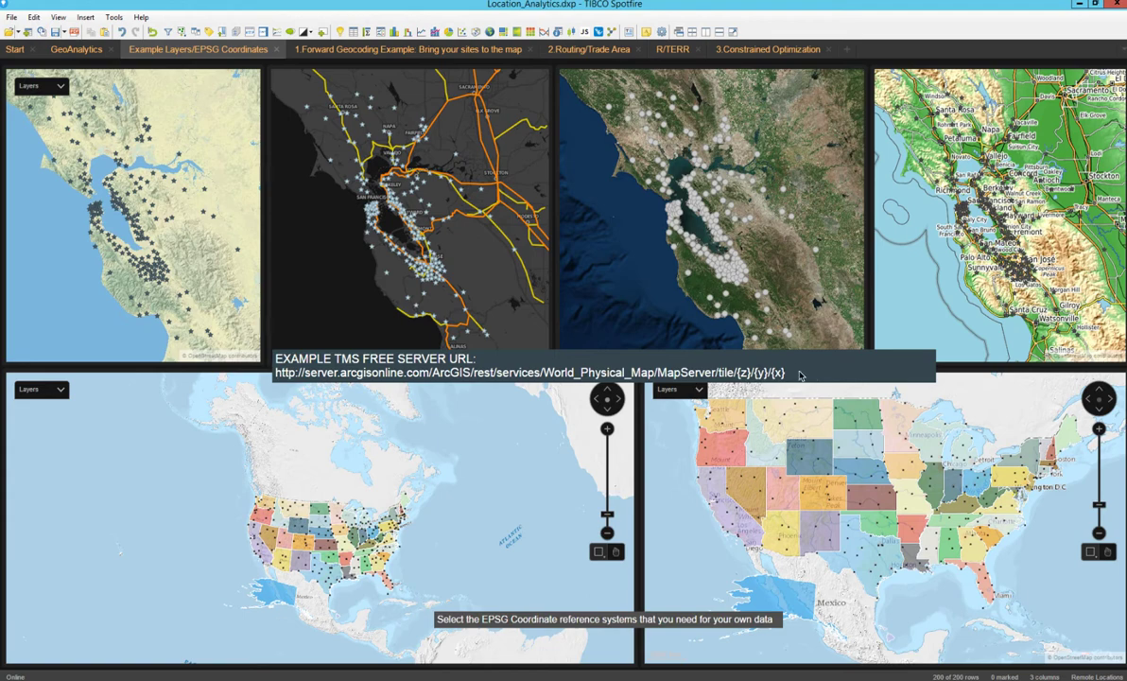
pyautogui.rightClick(745, 231)
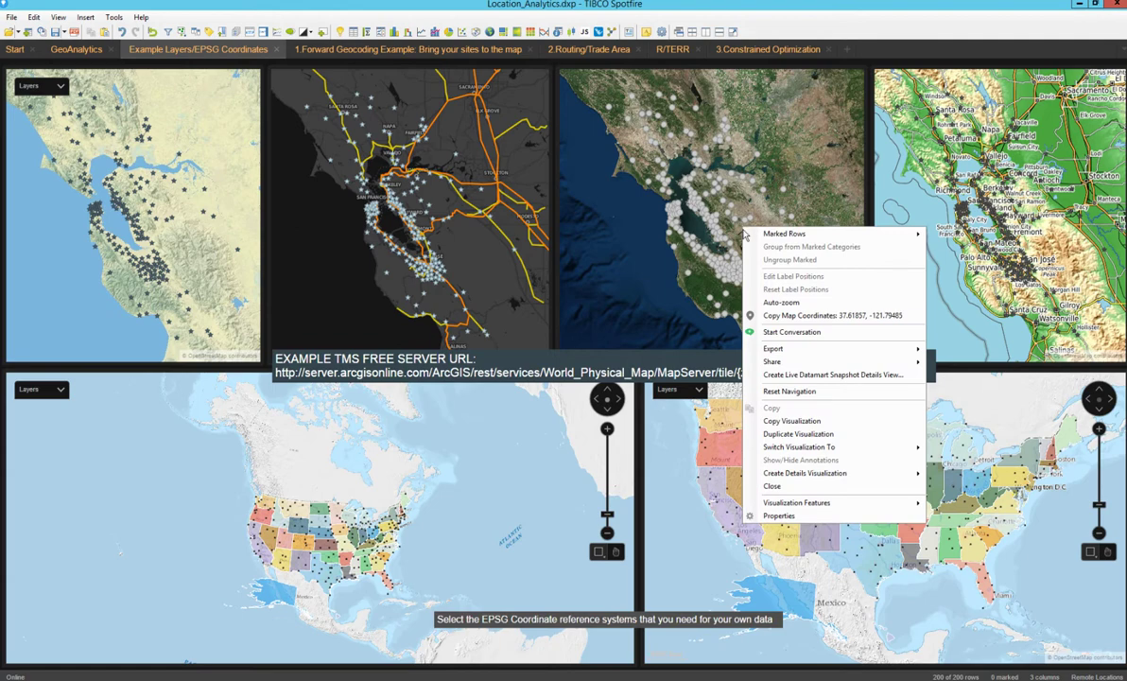
pyautogui.click(783, 516)
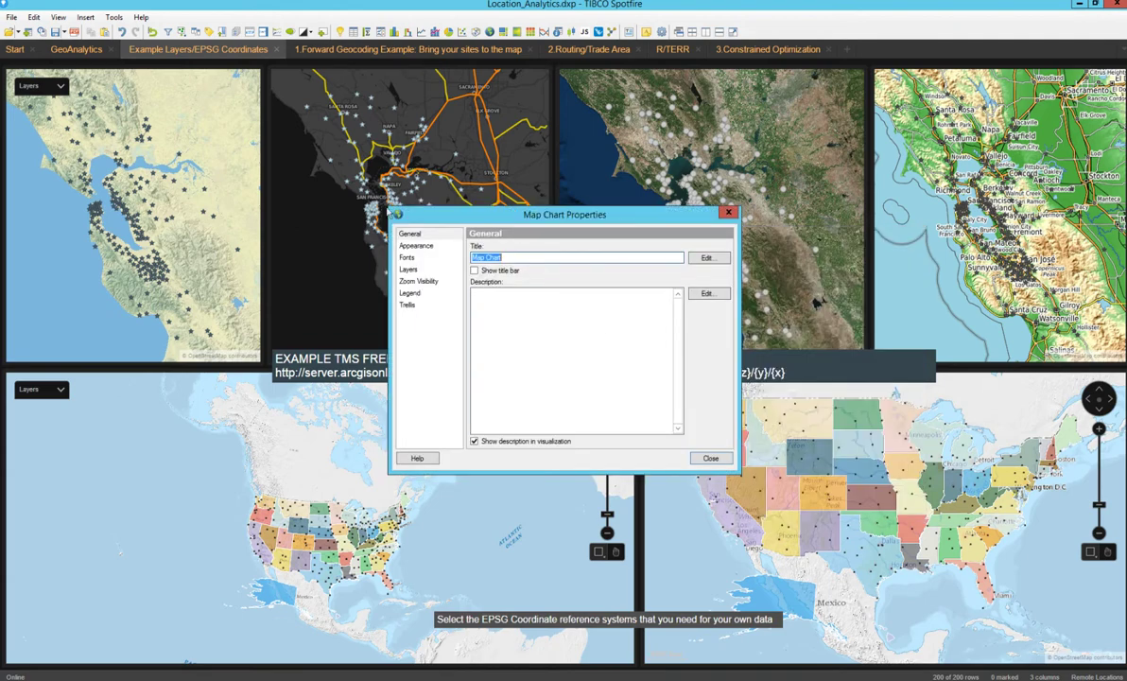
pyautogui.click(408, 271)
pyautogui.click(518, 279)
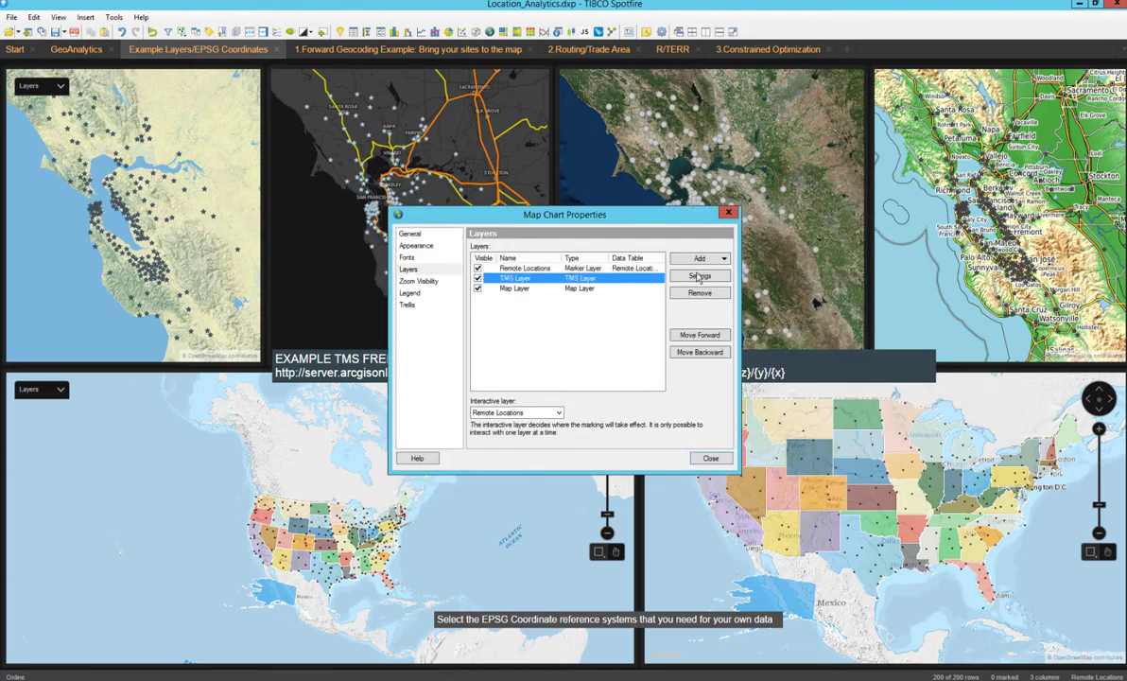
pyautogui.click(689, 276)
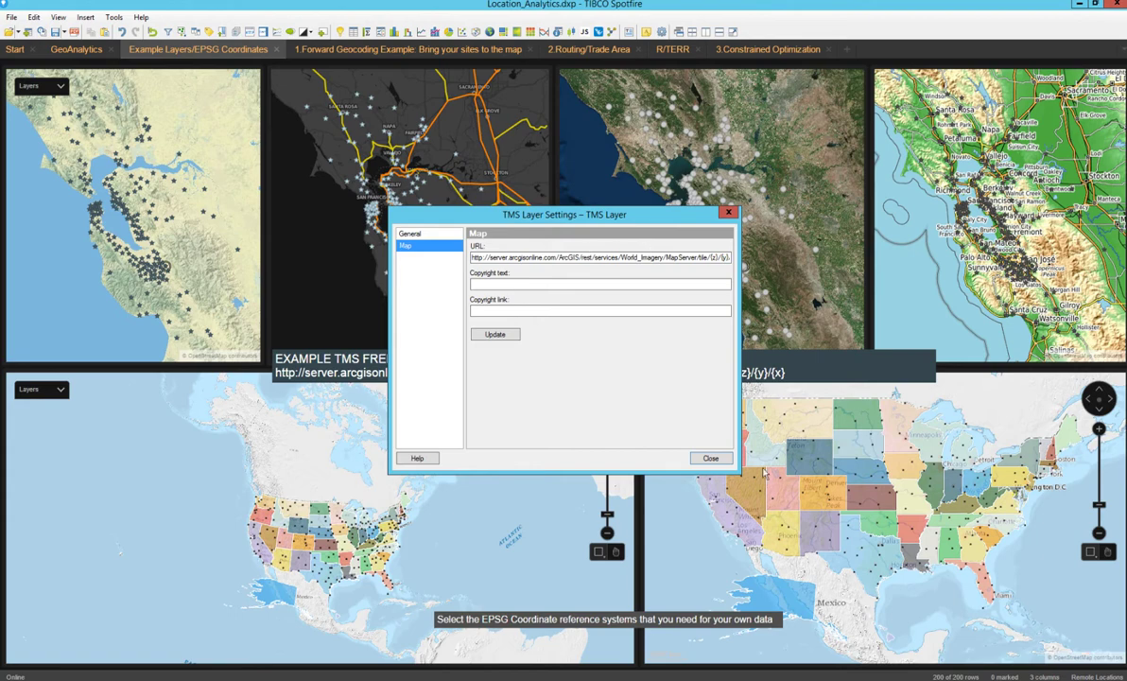
pyautogui.click(711, 458)
pyautogui.click(712, 458)
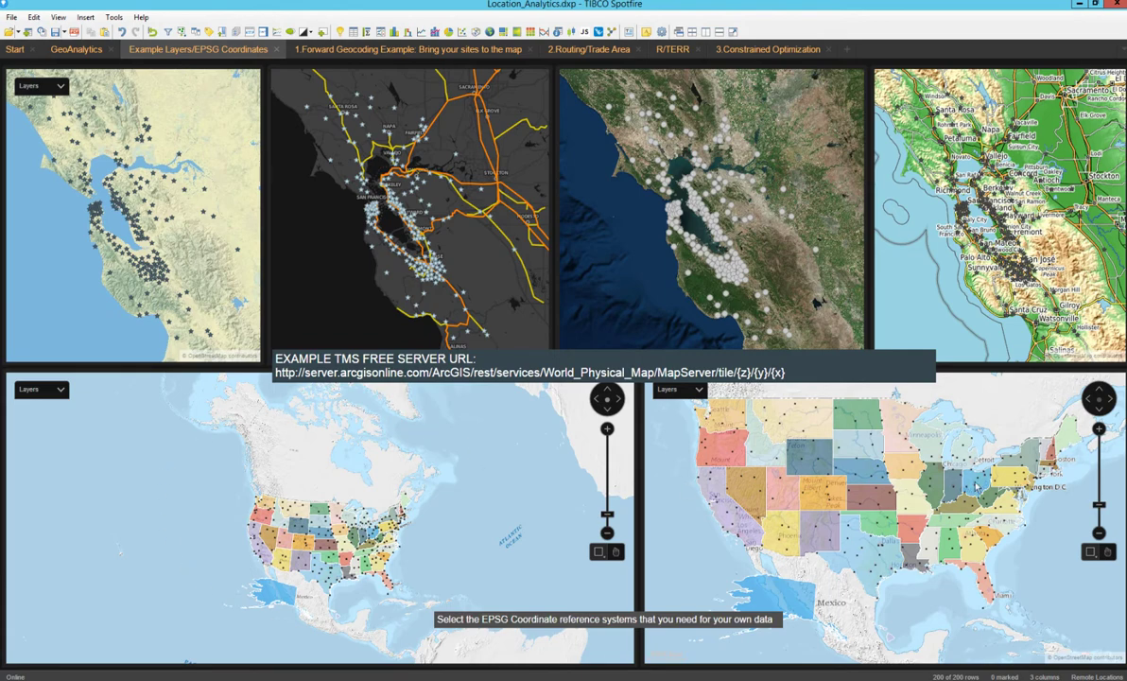
pyautogui.rightClick(501, 479)
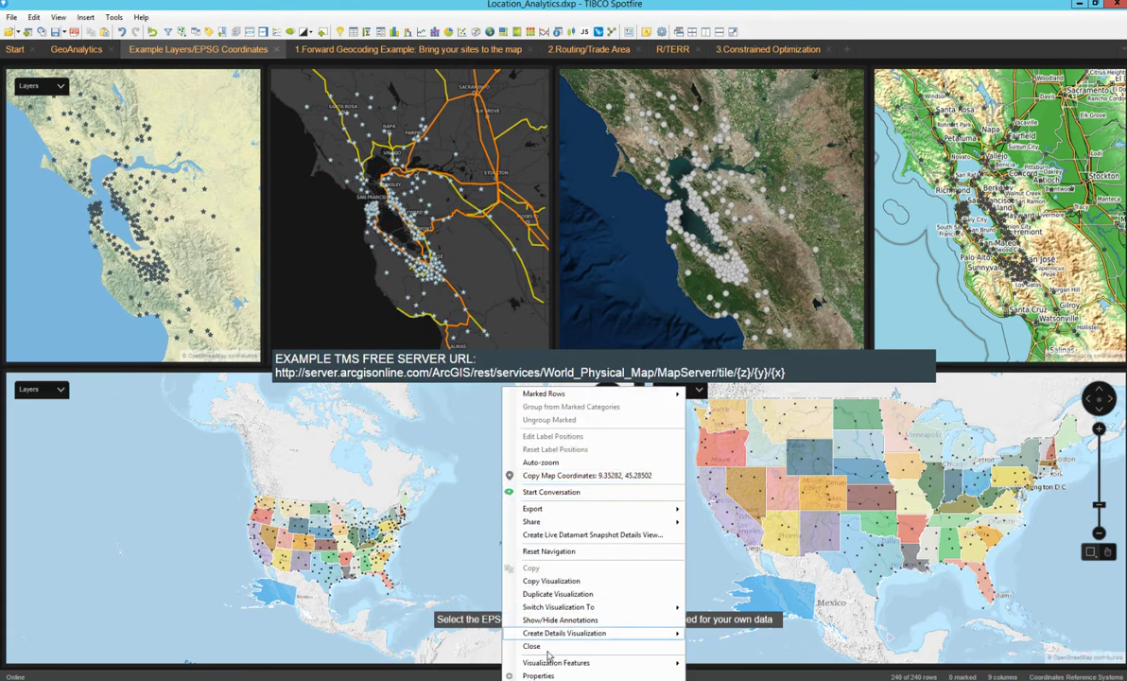
pyautogui.click(538, 675)
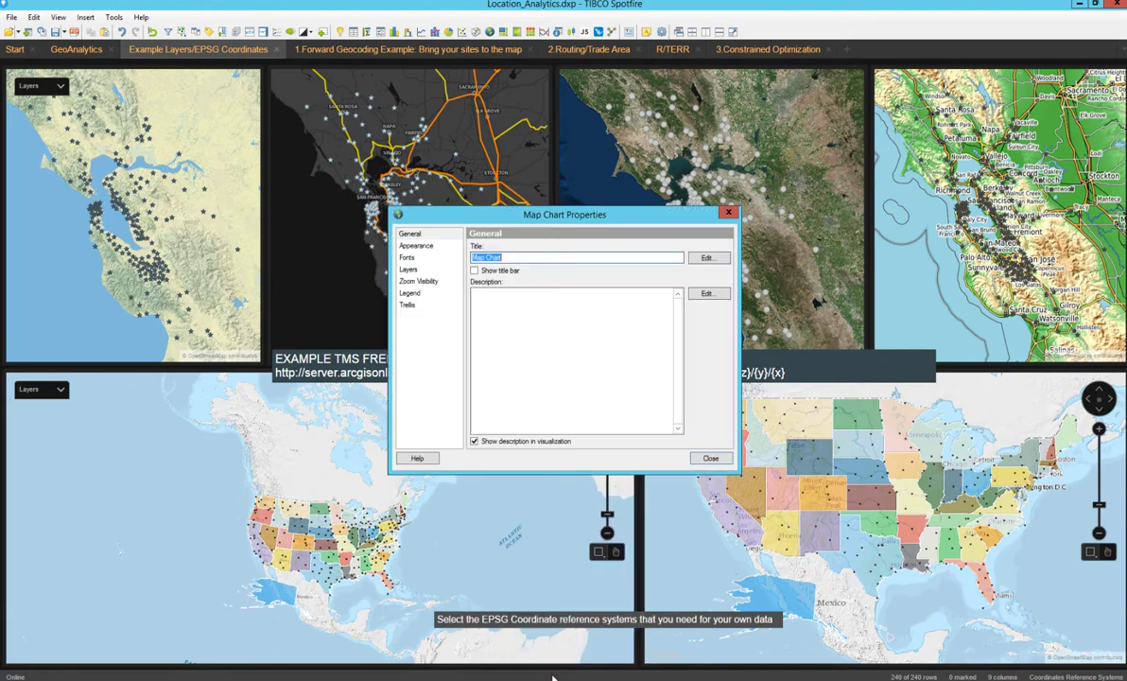
pyautogui.click(414, 246)
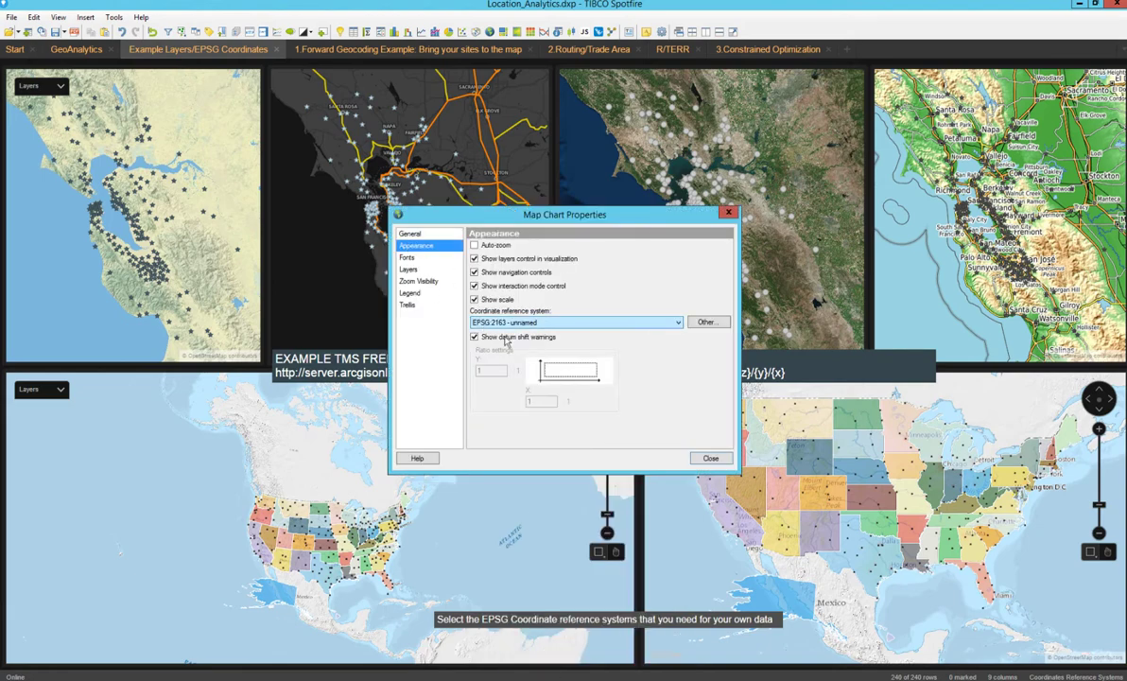
pyautogui.click(716, 326)
pyautogui.moveTo(718, 255); pyautogui.dragTo(717, 288)
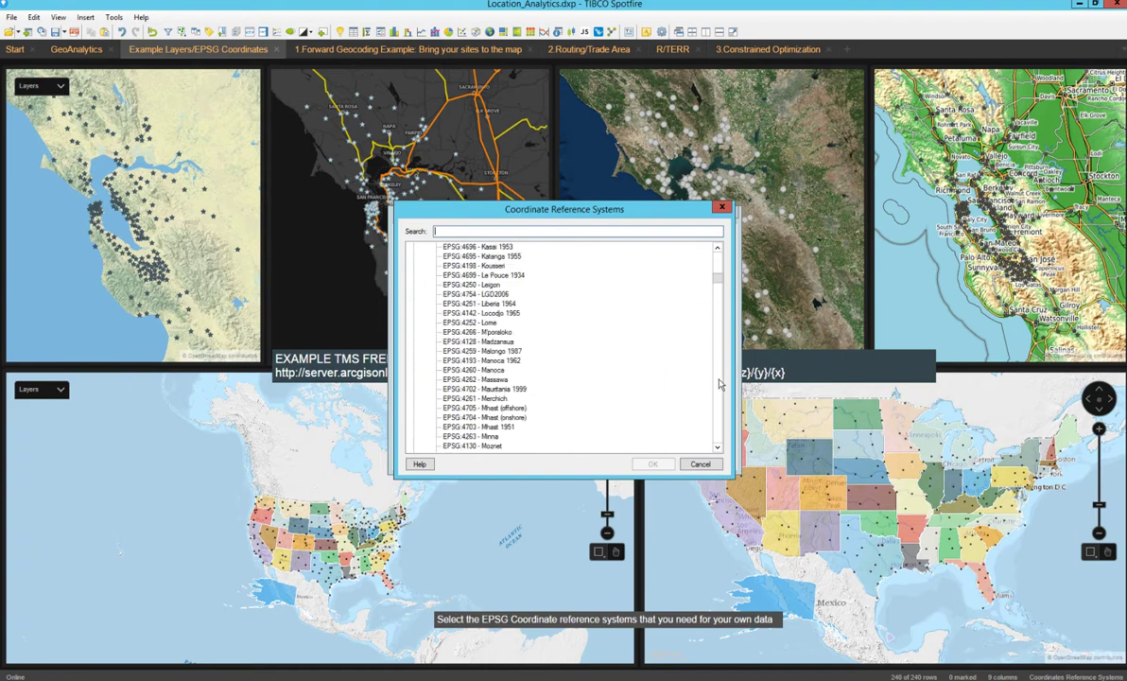
pyautogui.press('Escape')
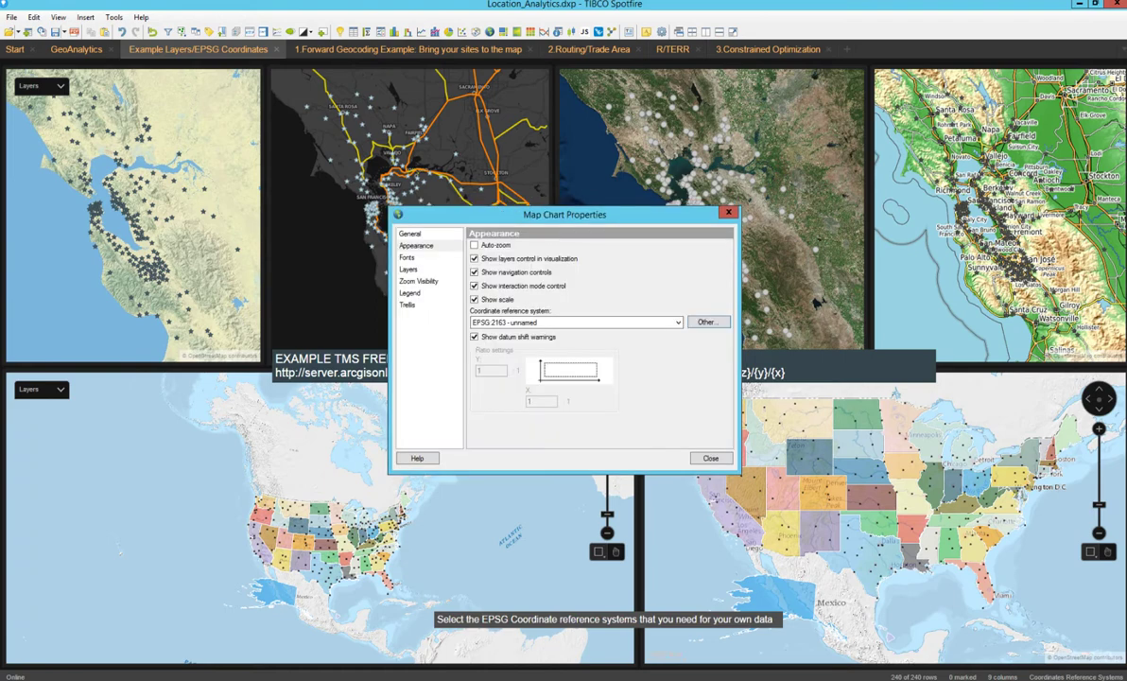
pyautogui.press('Escape')
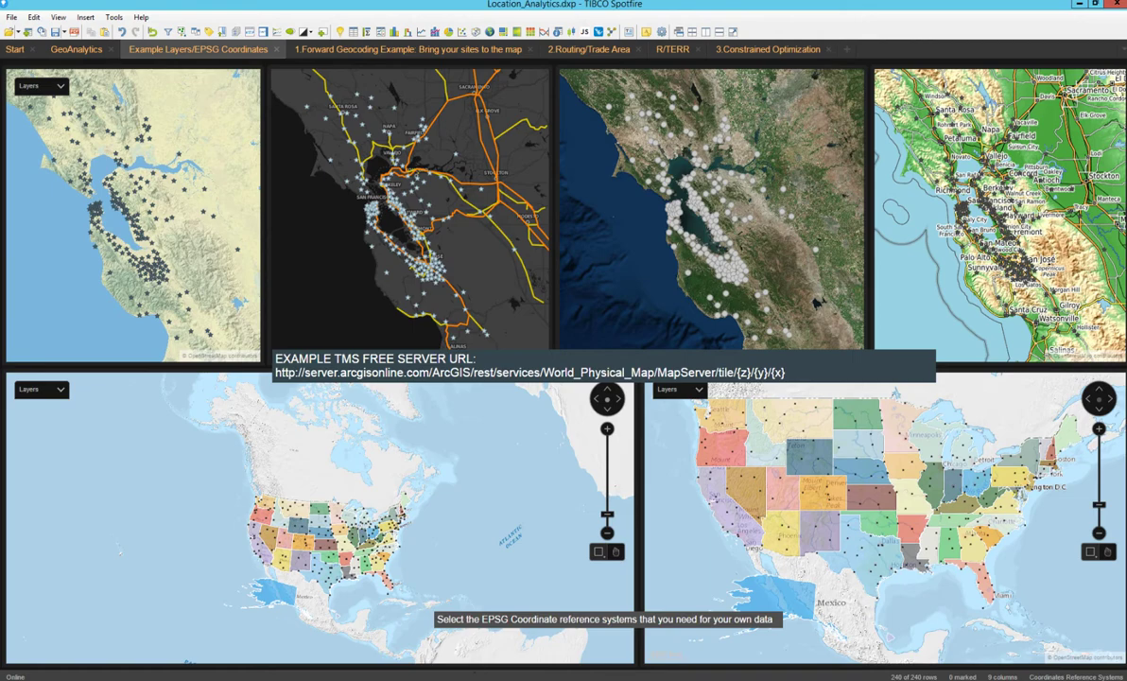
# Bring up the Example_Geoanalytics_retail Store Clustering page and dismiss the clustering chart's options menu
pyautogui.moveTo(447, 678)
pyautogui.click(433, 639)
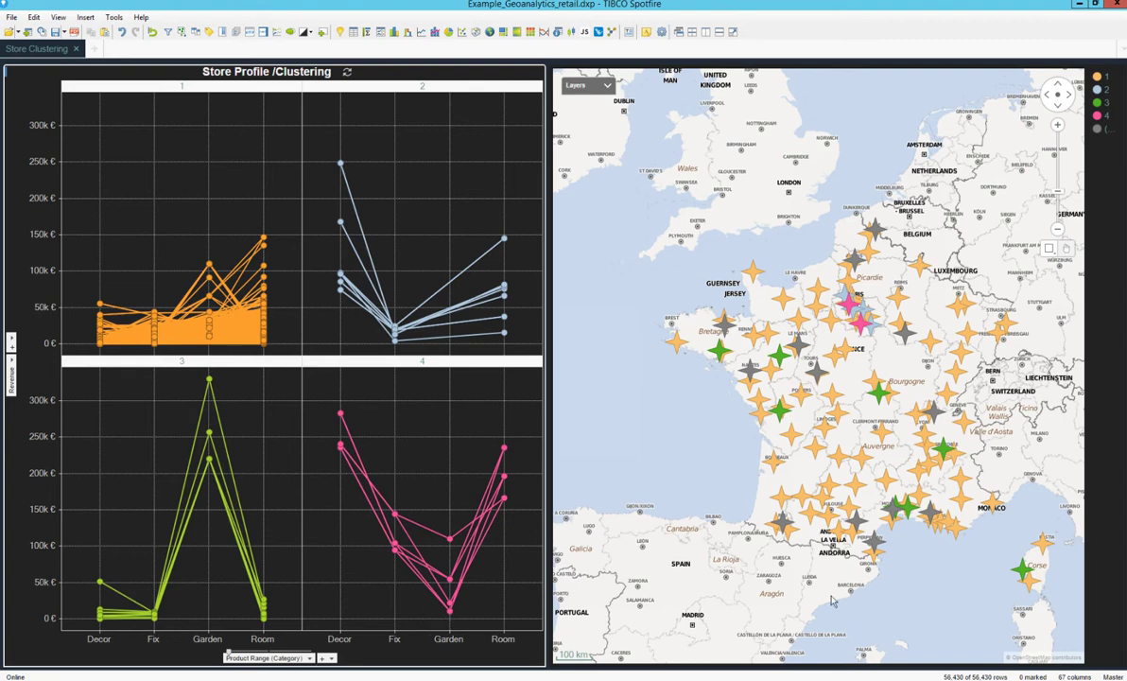
pyautogui.rightClick(411, 157)
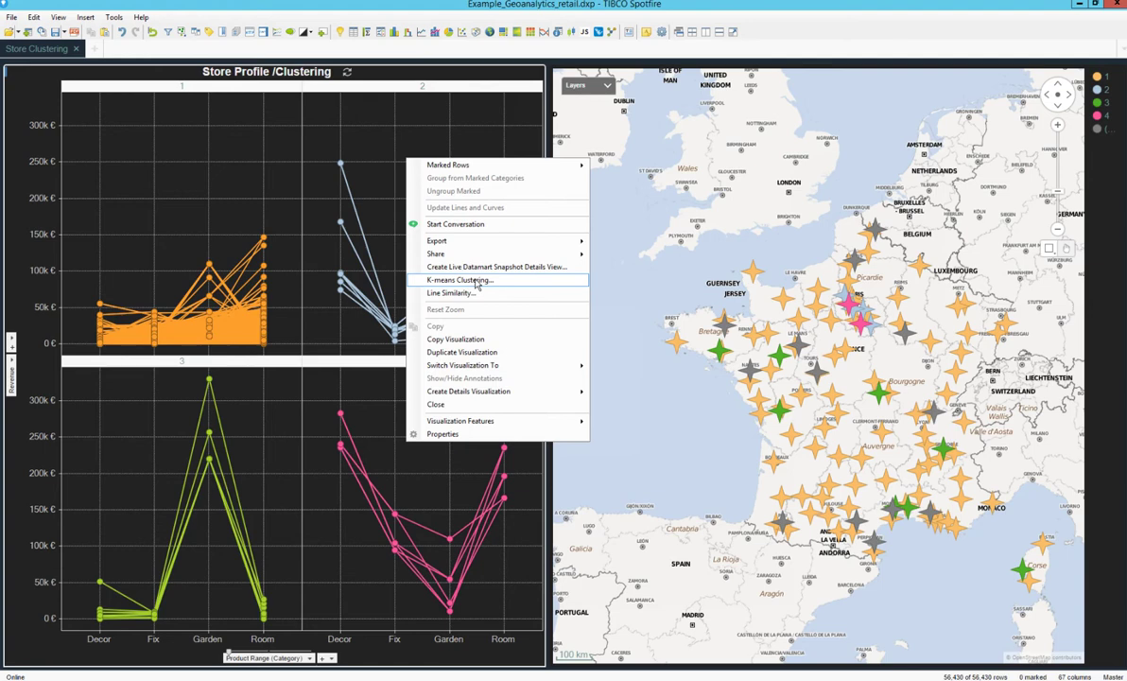
pyautogui.click(355, 191)
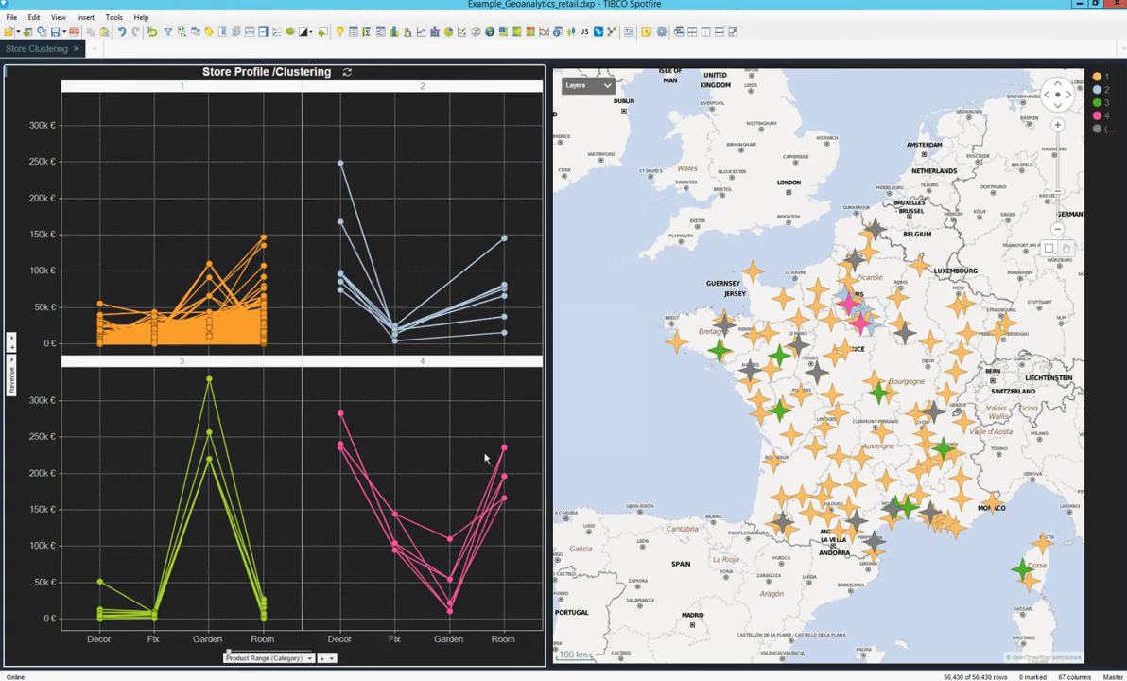
# Mark cluster 3's stores, then cluster 4's stores, on the France store map
pyautogui.moveTo(67, 368); pyautogui.dragTo(308, 620)
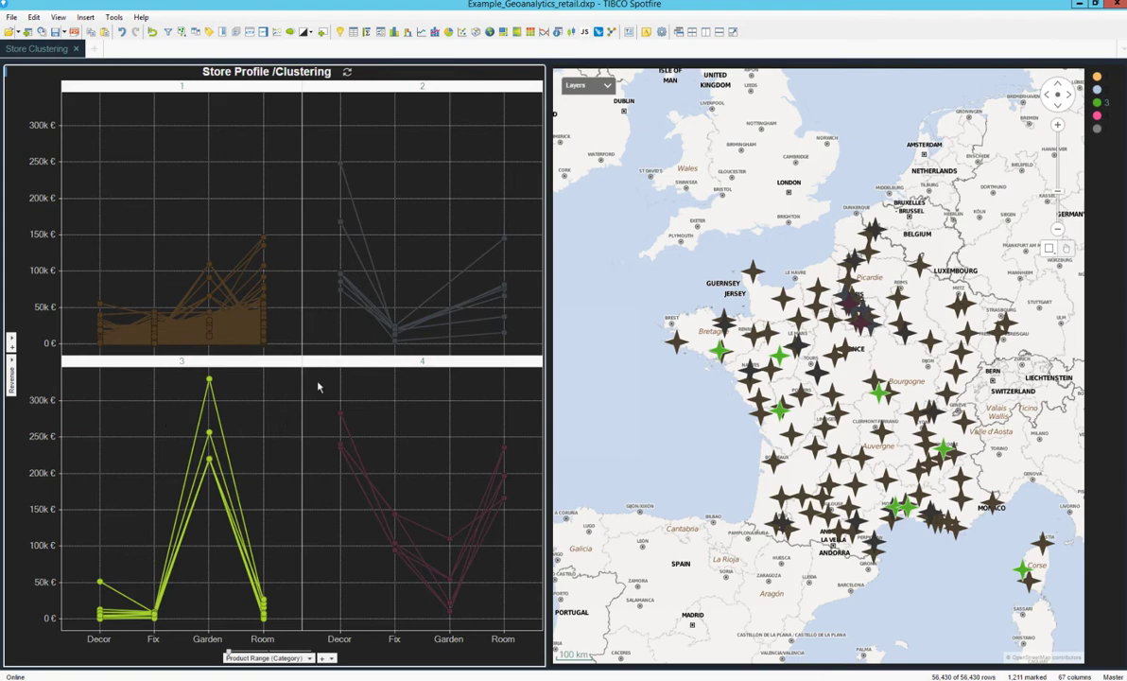
pyautogui.moveTo(313, 383); pyautogui.dragTo(515, 653)
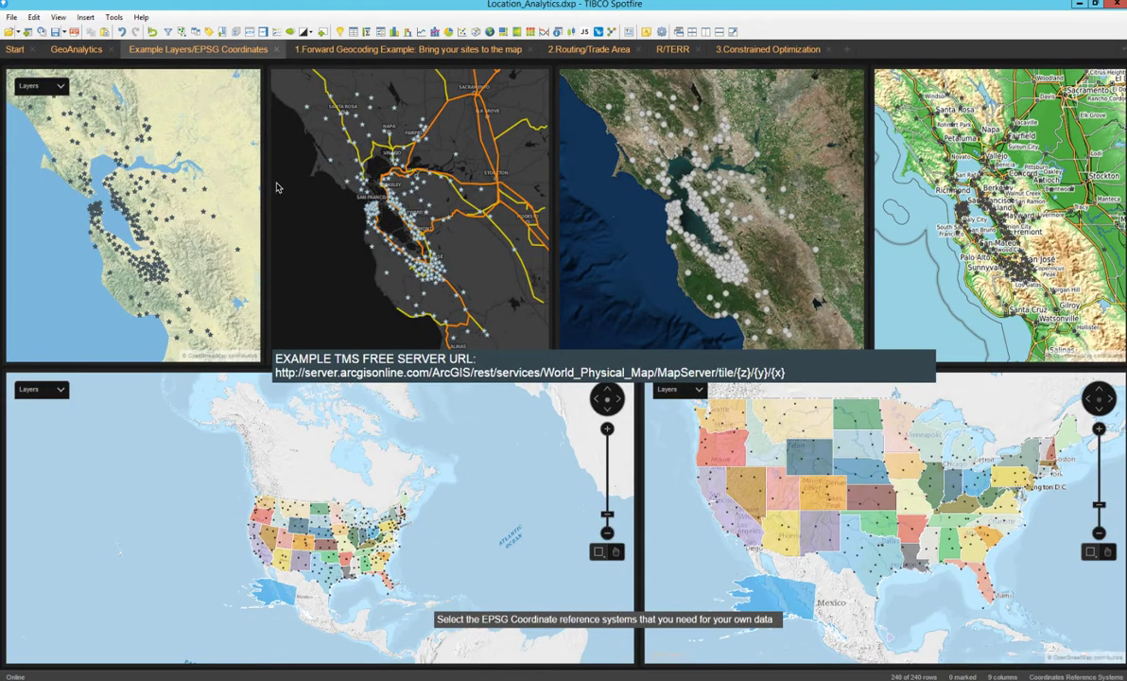
# Open the 1.Forward Geocoding Example page with address tables and the California distribution centres map
pyautogui.click(384, 50)
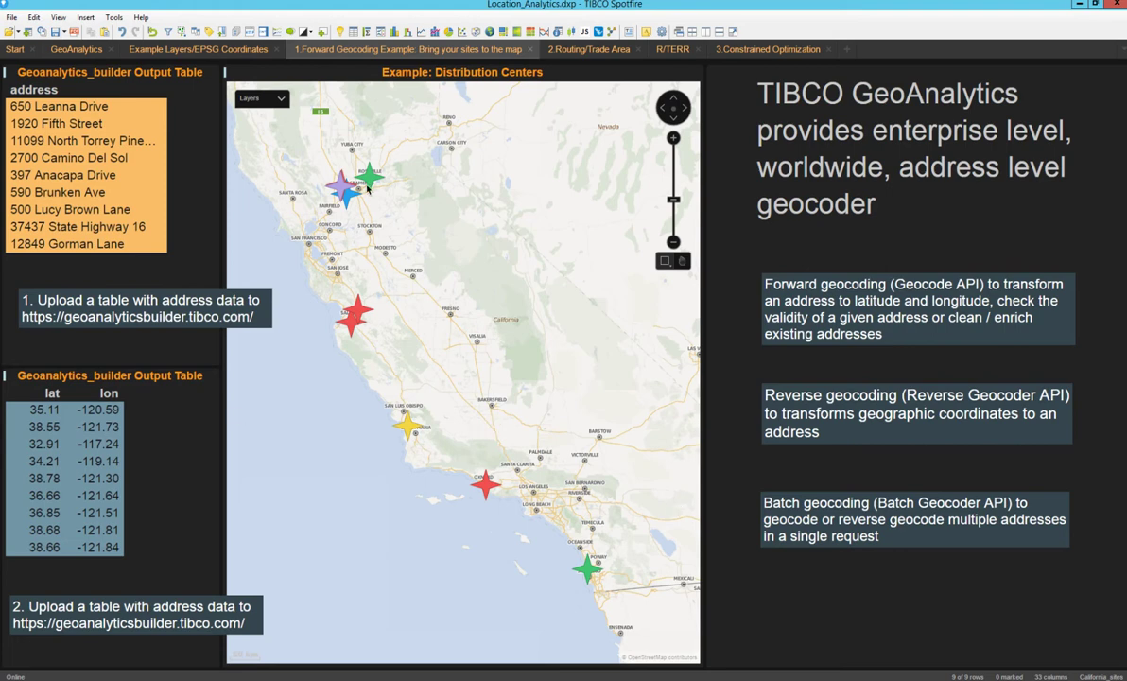
# Open the 2.Routing/Trade Area page
pyautogui.click(593, 49)
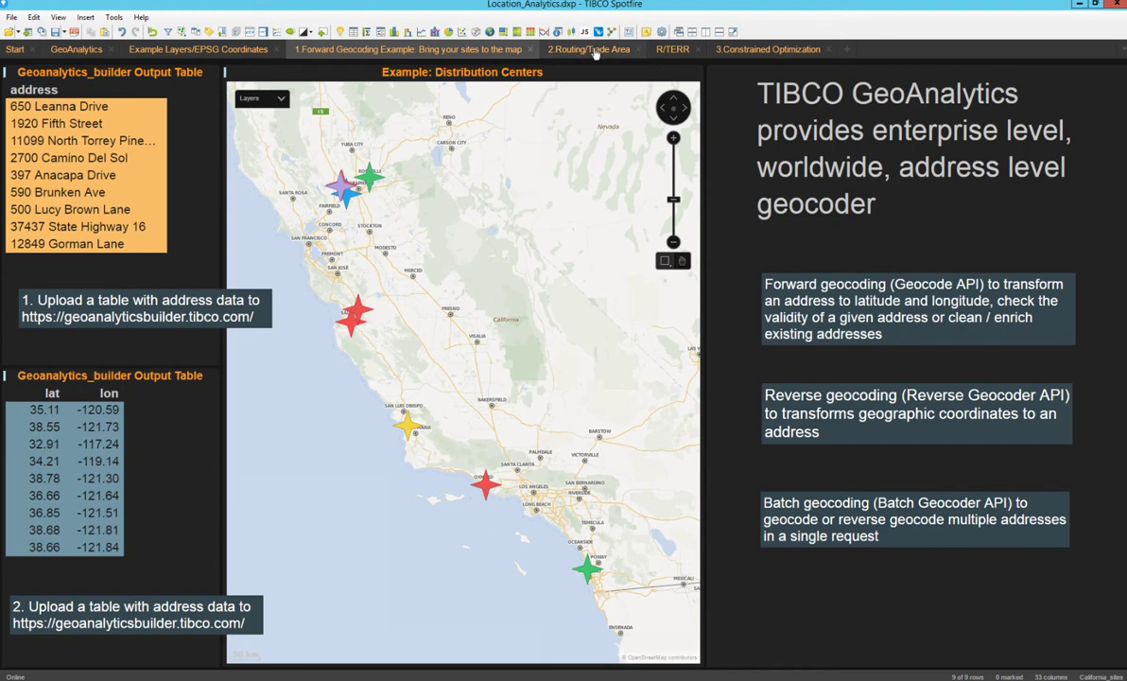